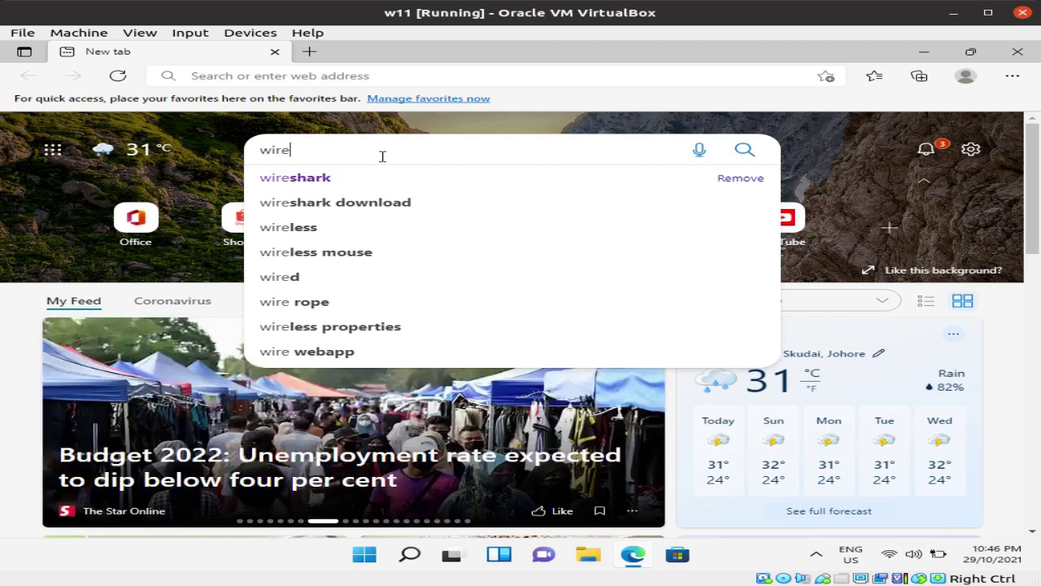
- Search the web for "wireshark download" and open the official wireshark.org download page
type("ark")
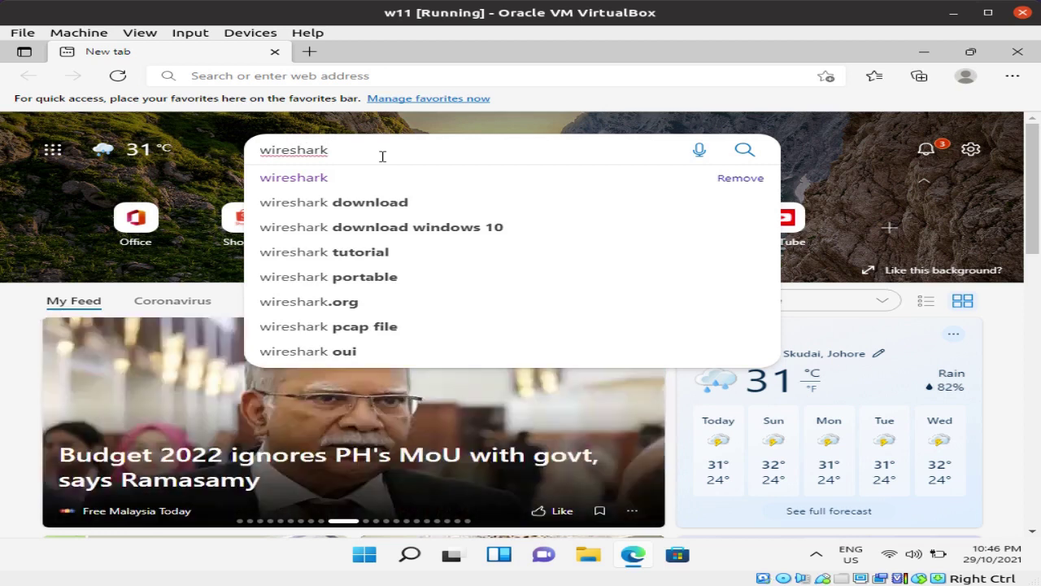
left_click(384, 204)
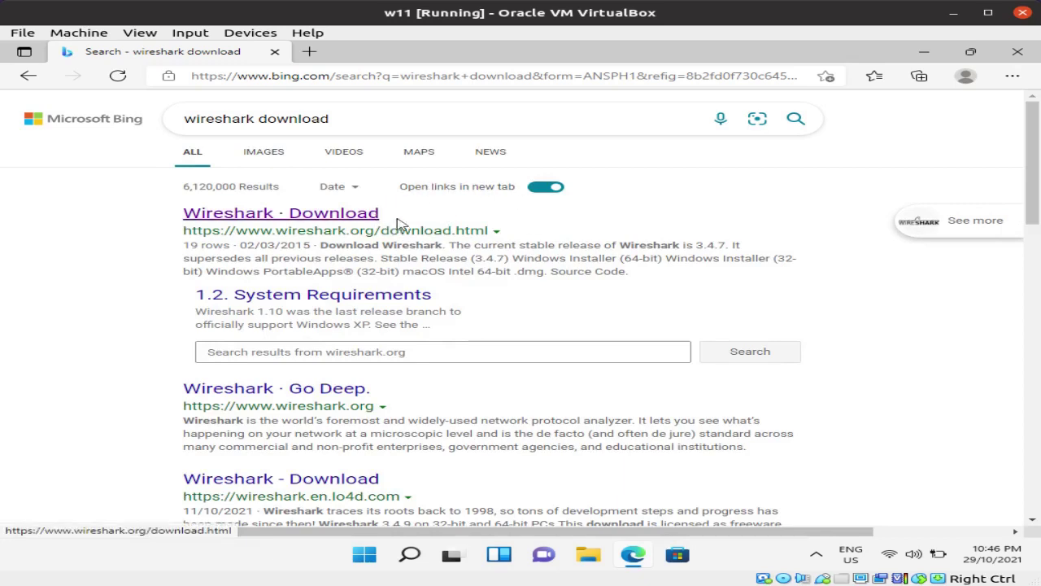
left_click(349, 217)
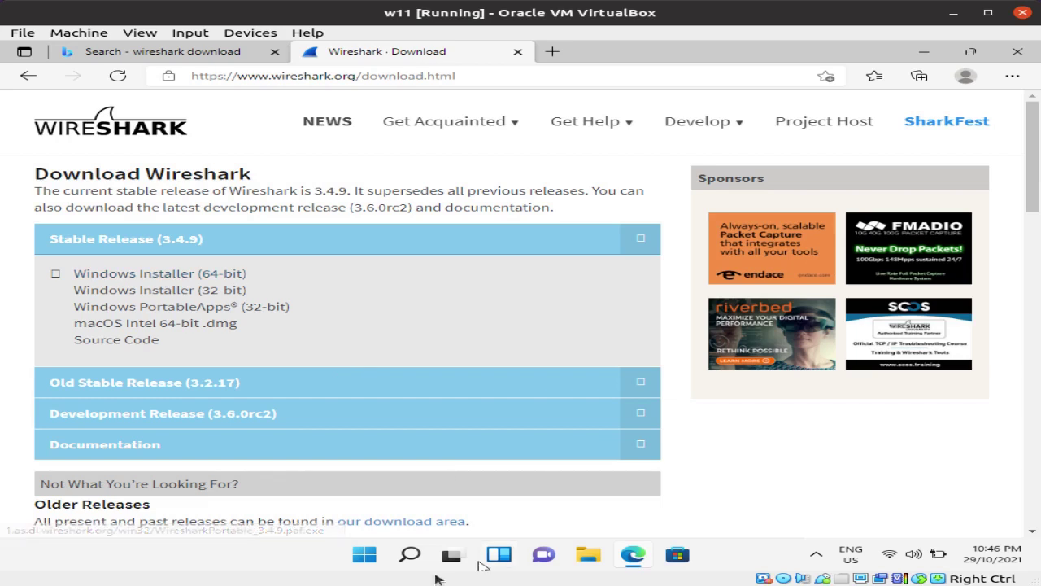
- Open Windows System Information, check the System Type entry, and close it again
mouse_move(415, 556)
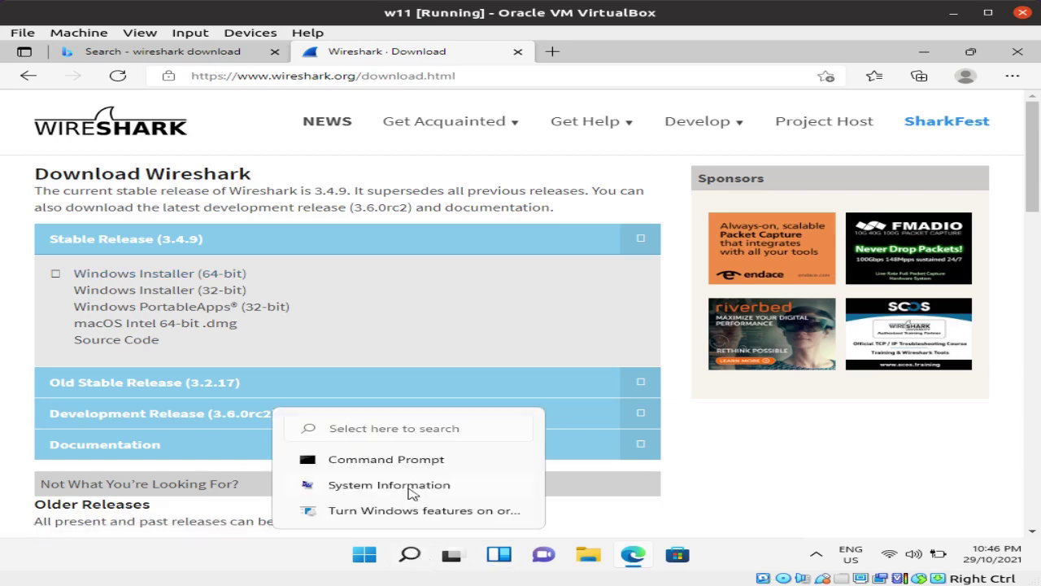
left_click(410, 555)
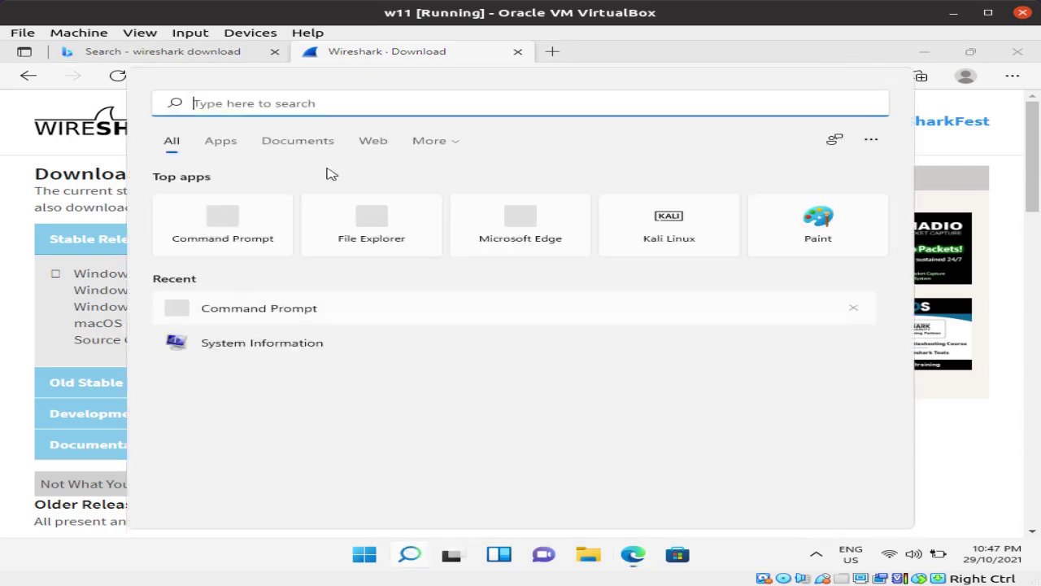
type("sys")
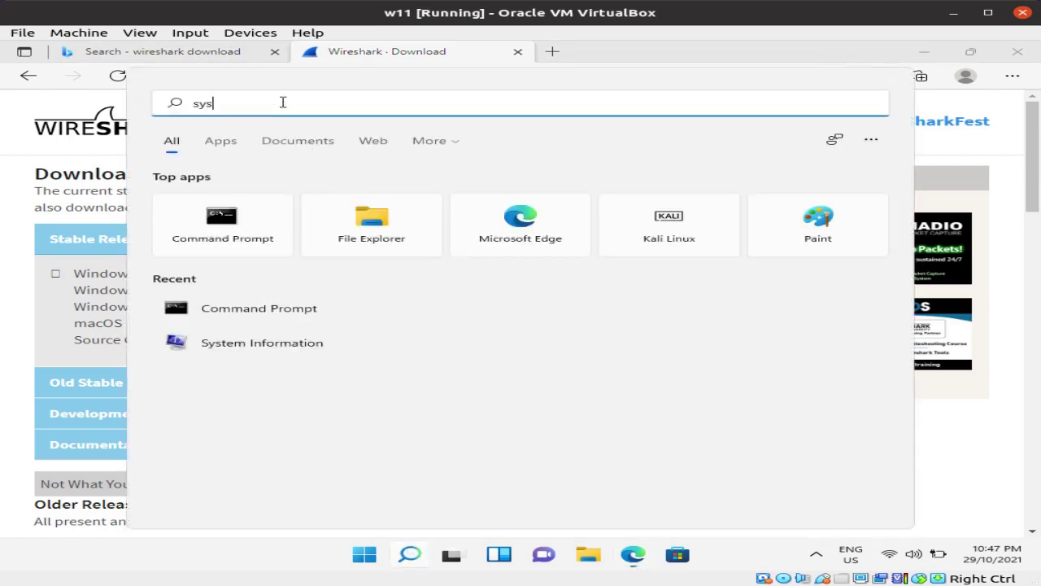
type("tem infor")
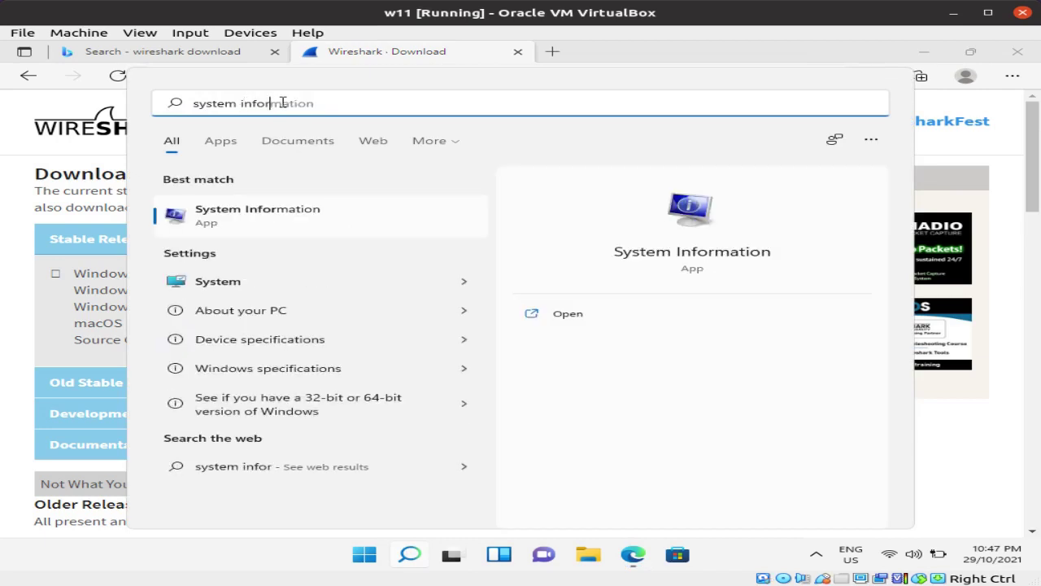
type("mation")
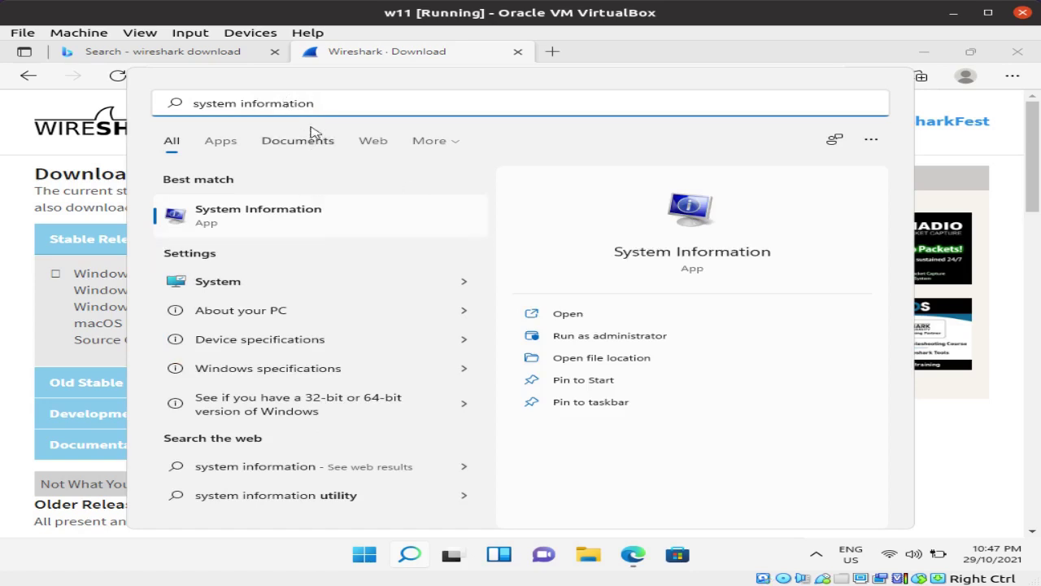
left_click(567, 315)
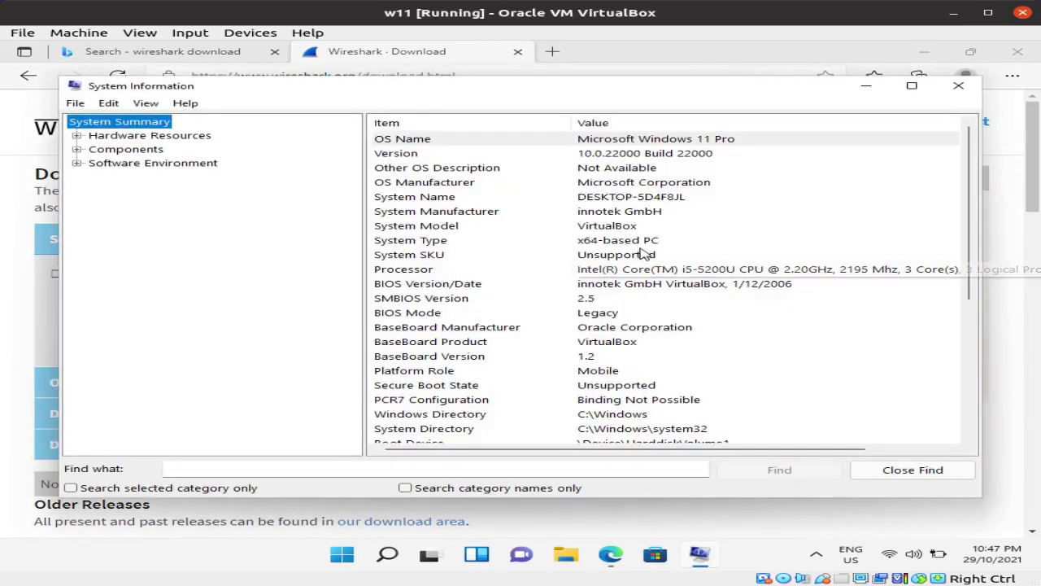
left_click(594, 245)
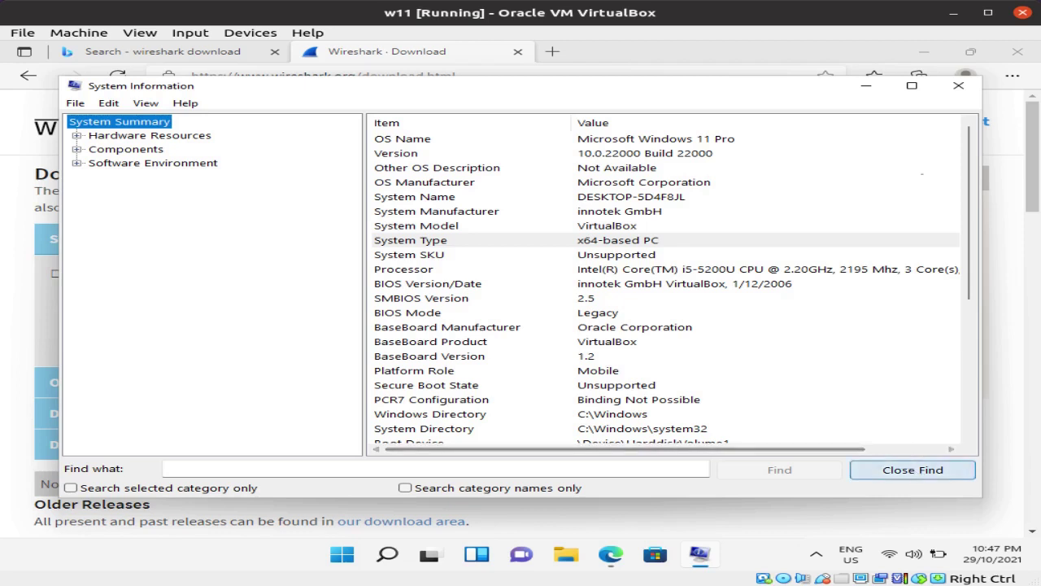
left_click(958, 85)
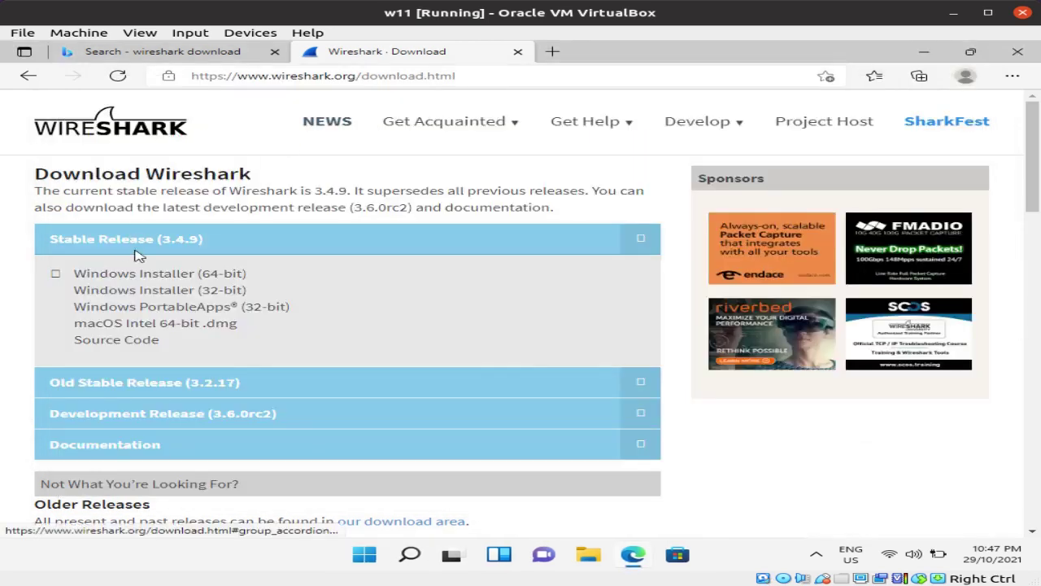
- Download the 64-bit Windows installer of Wireshark stable release 3.4.9 and close both browser tabs
left_click(223, 279)
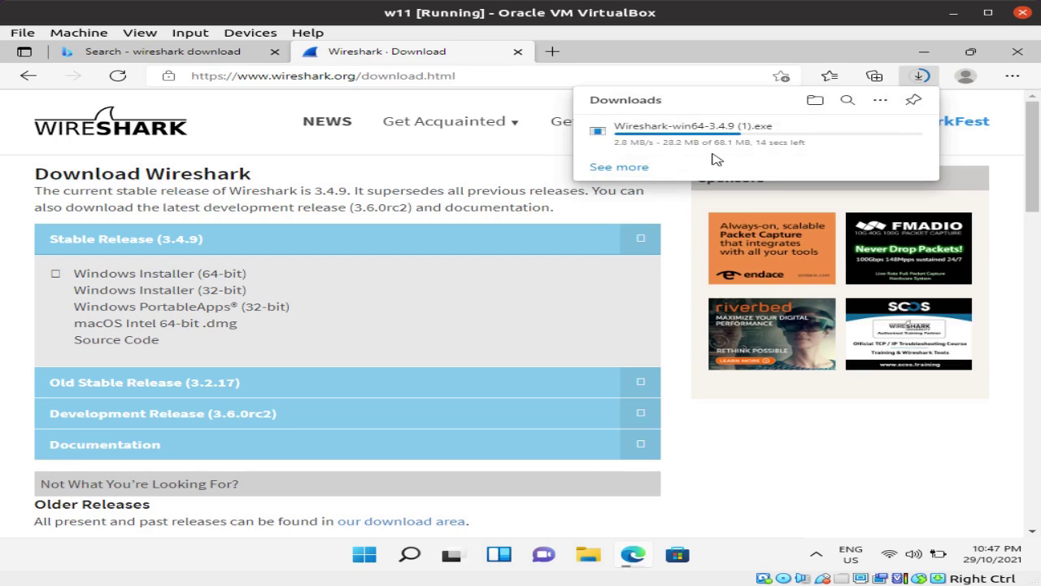
mouse_move(723, 154)
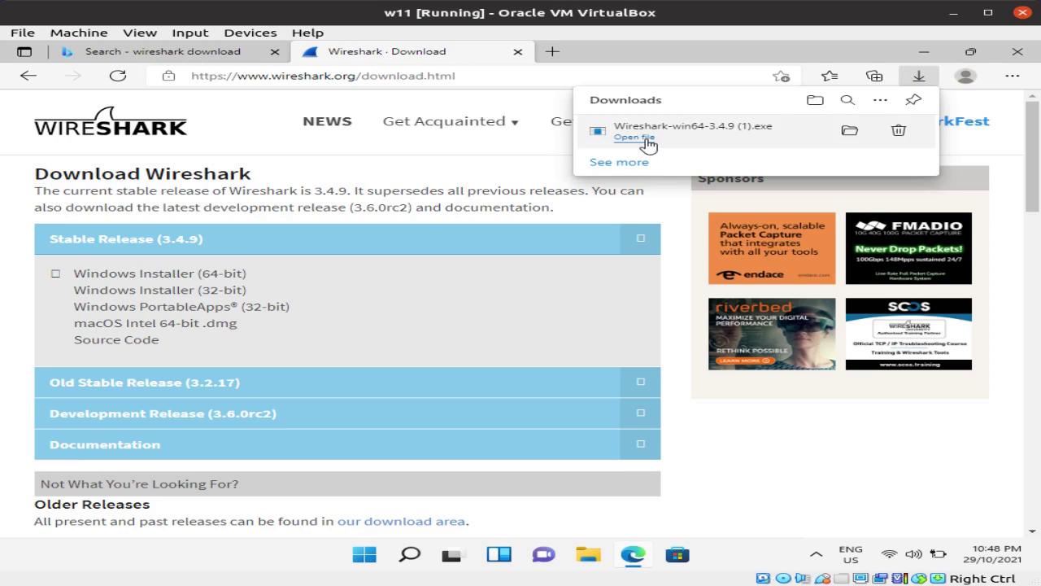
left_click(516, 52)
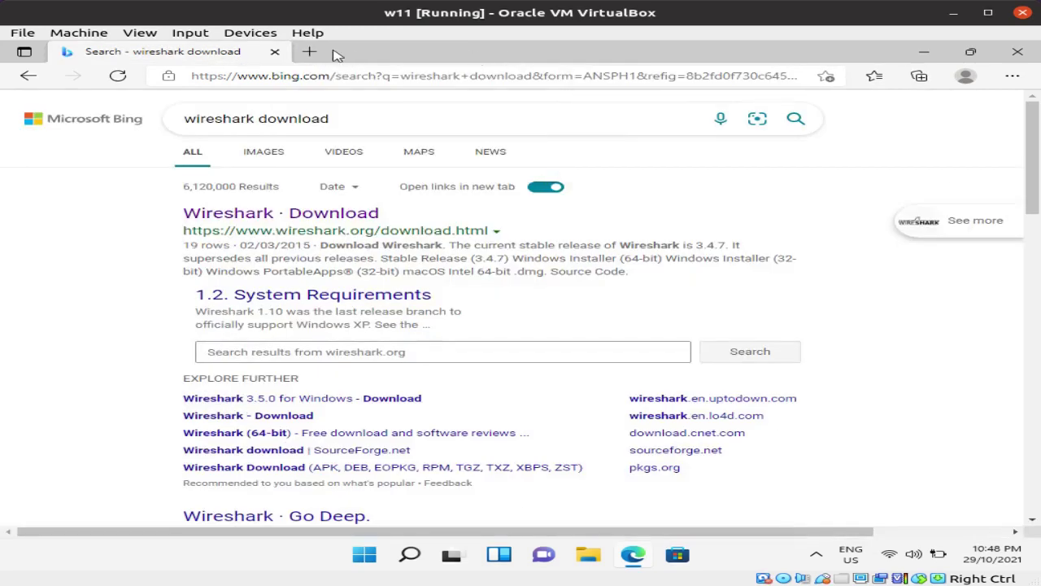
left_click(277, 52)
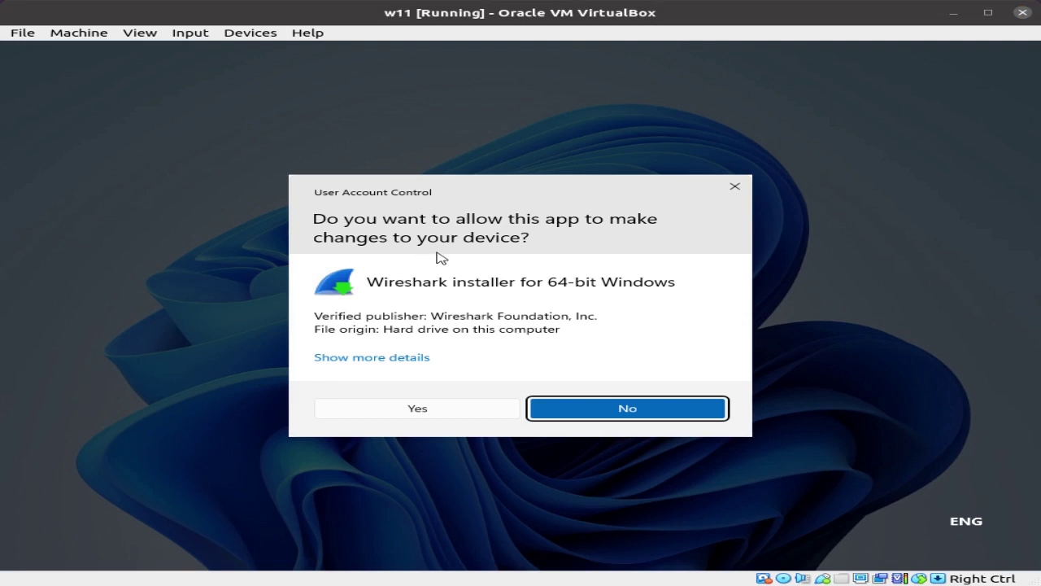
- Allow the Wireshark installer to make changes to the device and continue past the setup wizard's welcome page
left_click(426, 414)
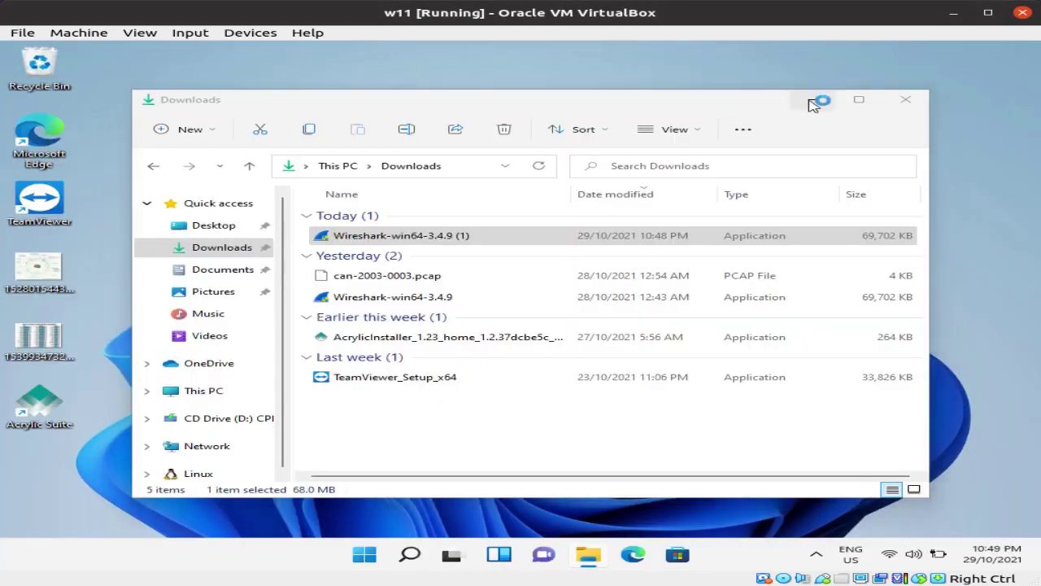
left_click(812, 99)
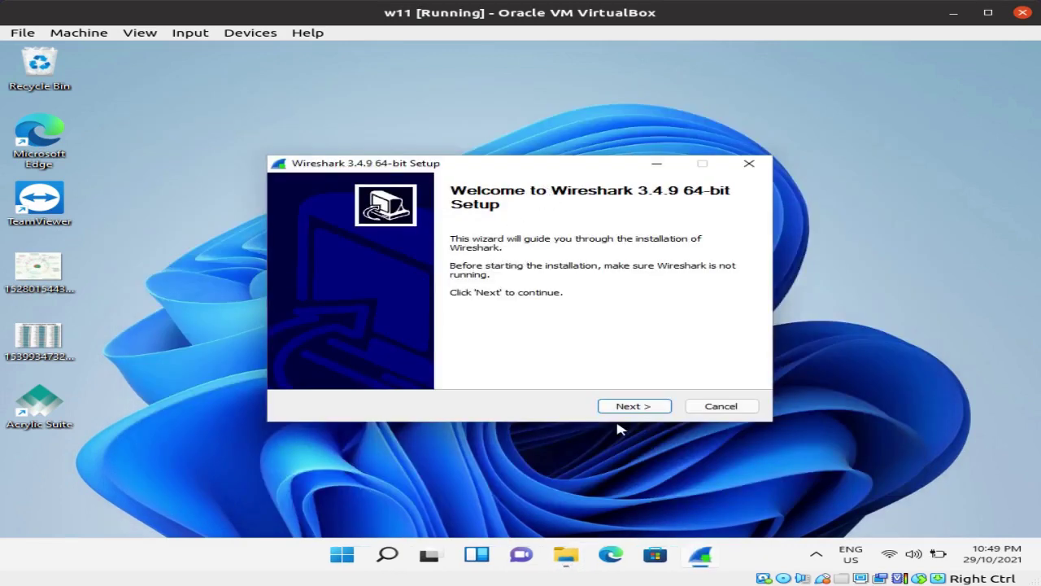
left_click(633, 406)
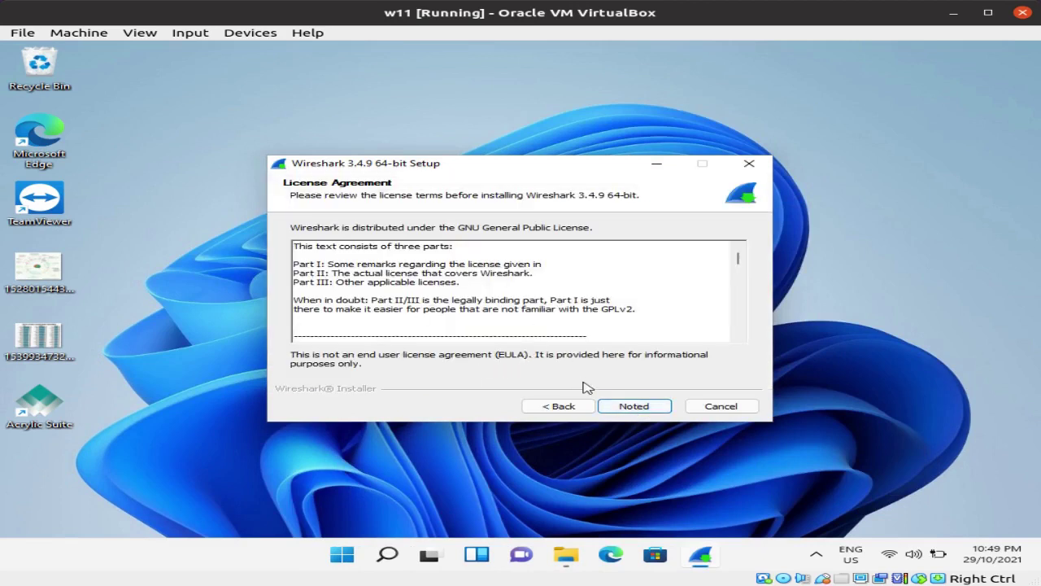
- Acknowledge the license, keep the default Wireshark components, and add the Wireshark Desktop Icon to the shortcuts
left_click(649, 407)
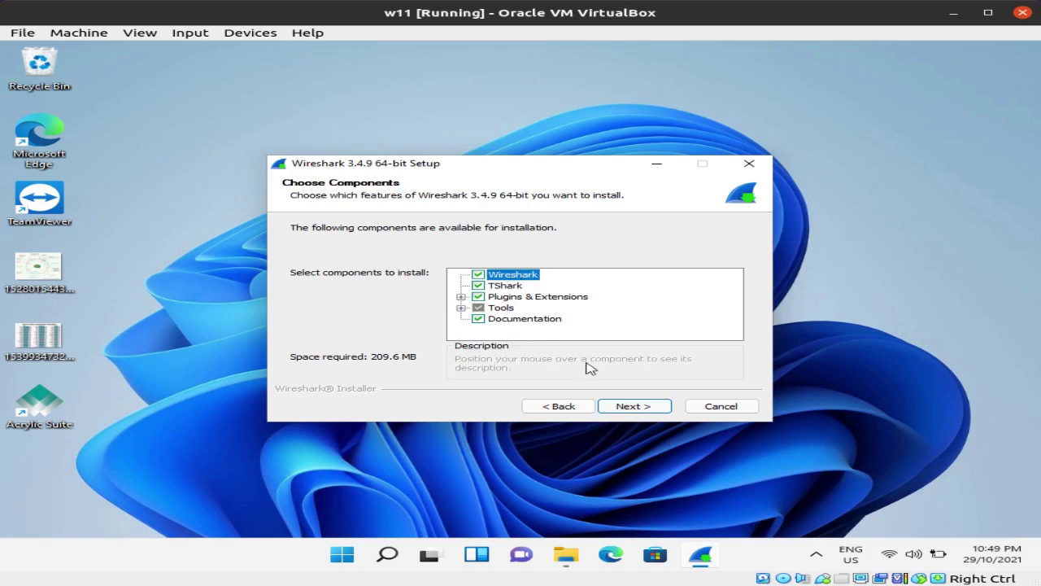
left_click(657, 406)
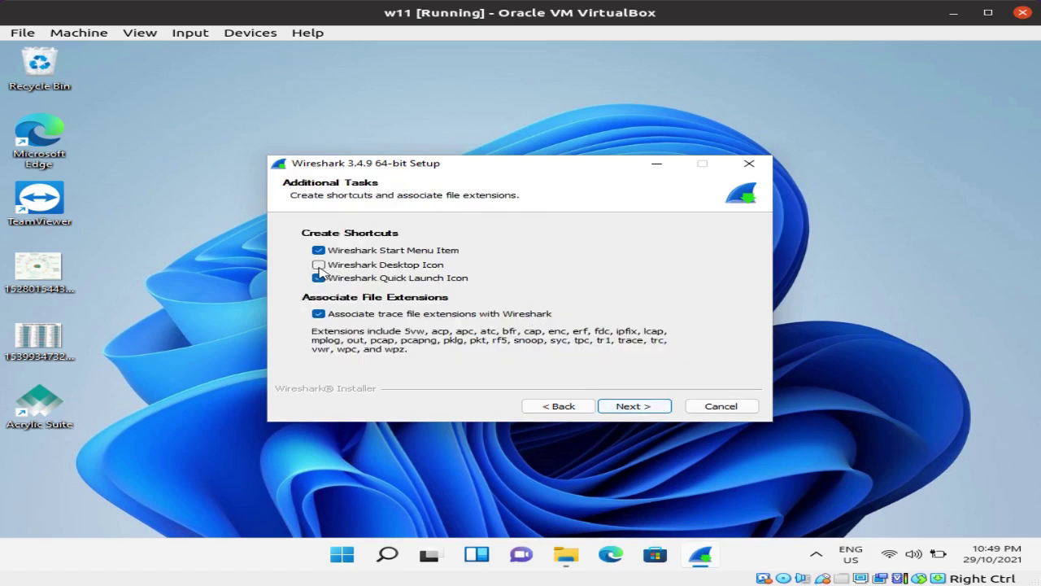
left_click(319, 266)
left_click(634, 405)
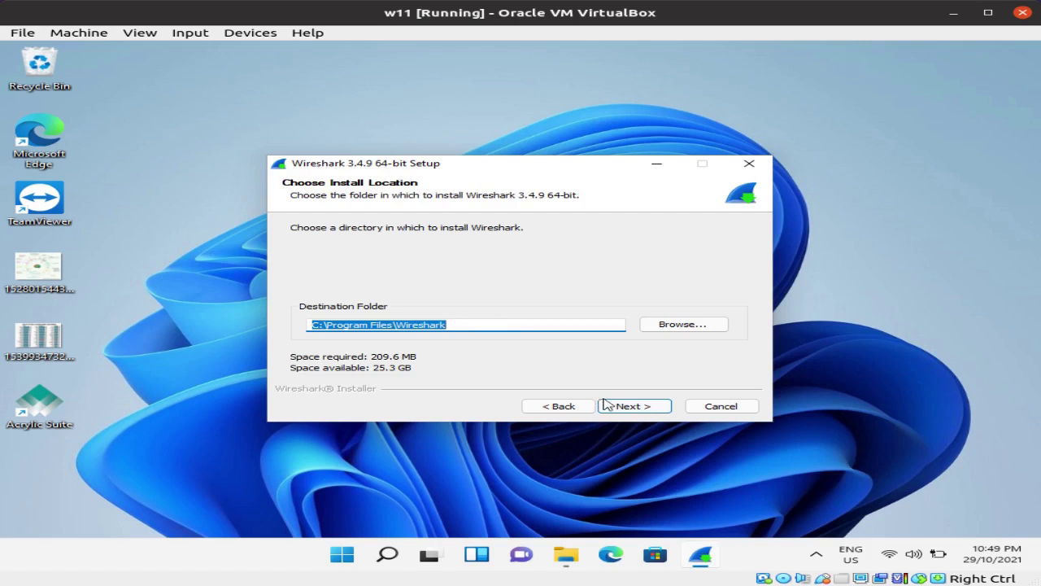
- Install Wireshark into C:\Program Files\Wireshark with Npcap 1.31 and without USBPcap
left_click(630, 407)
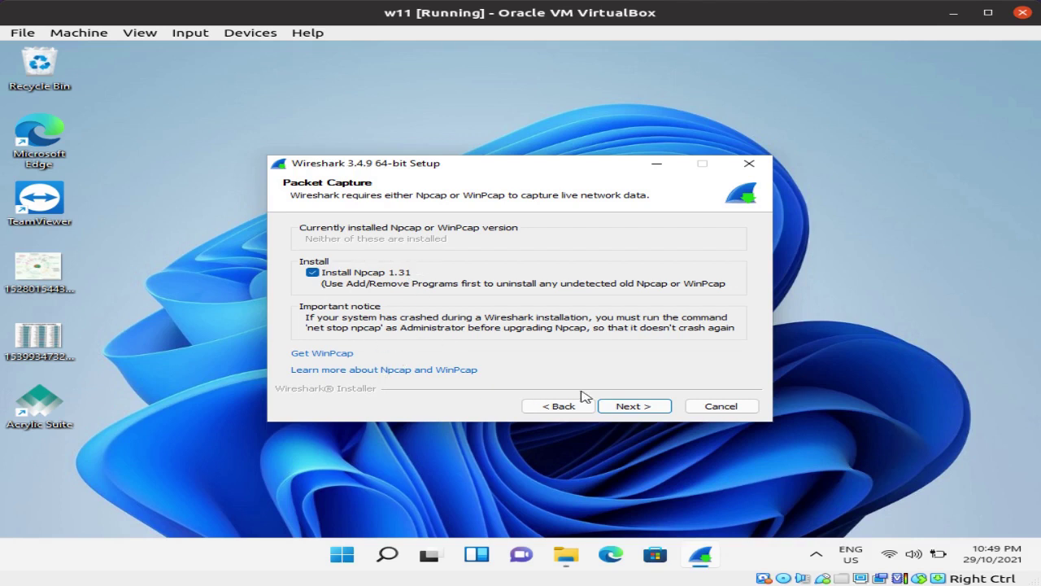
left_click(634, 406)
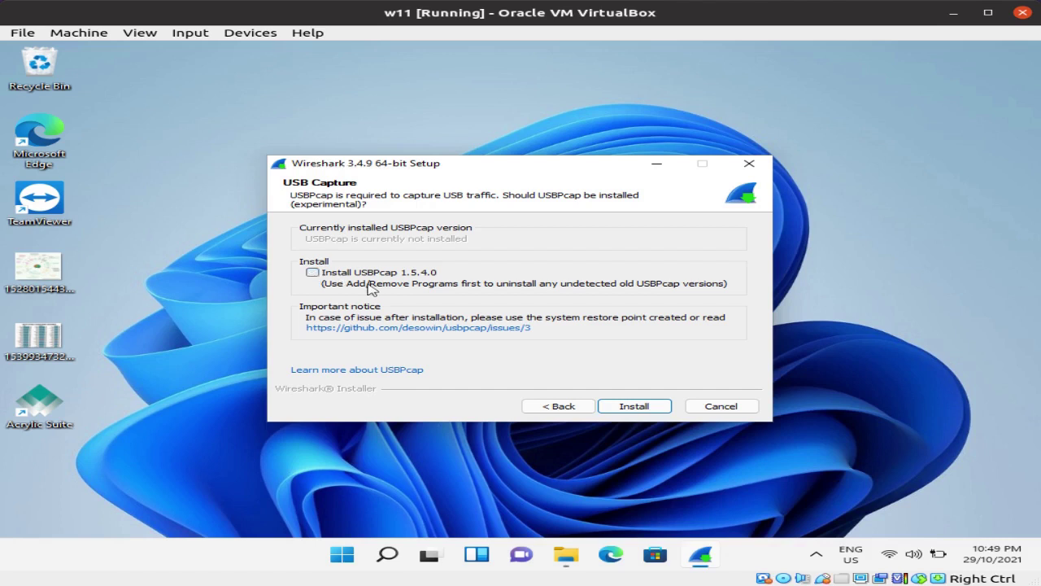
left_click(634, 406)
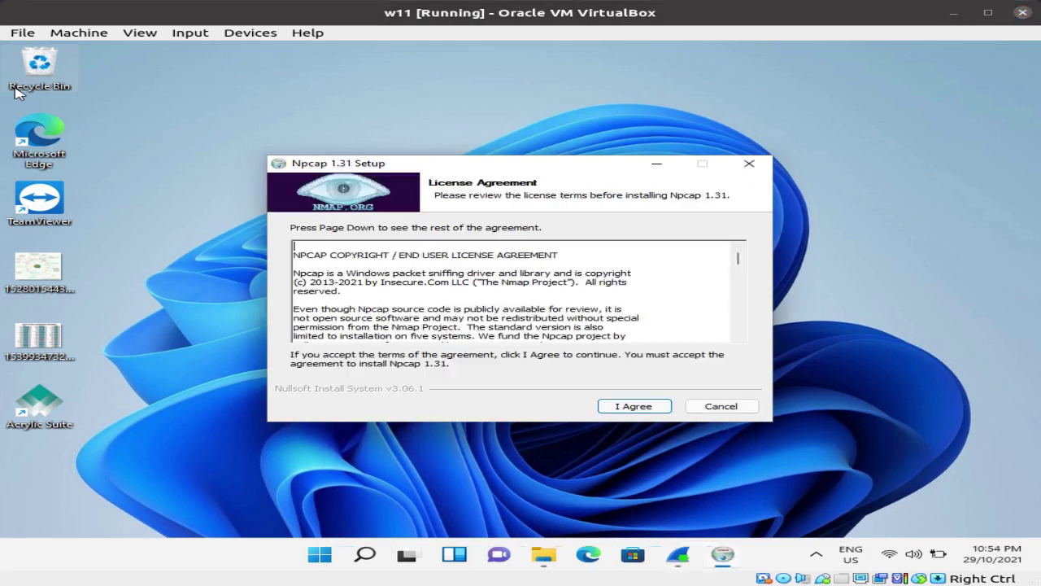
- Accept the Npcap license and install Npcap 1.31 with raw 802.11 traffic support and WinPcap API-compatible mode
left_click(641, 411)
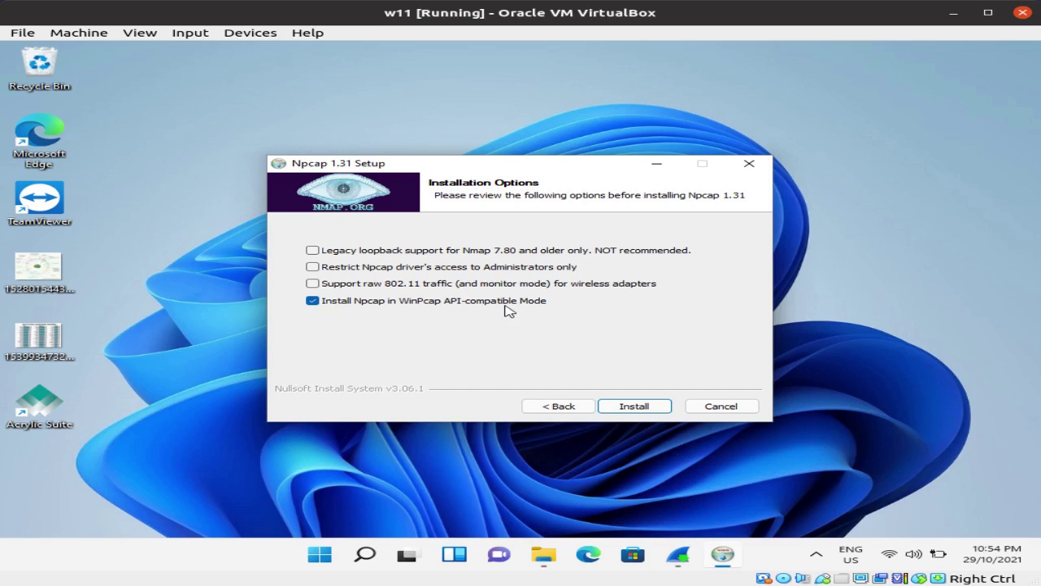
left_click(313, 286)
left_click(640, 407)
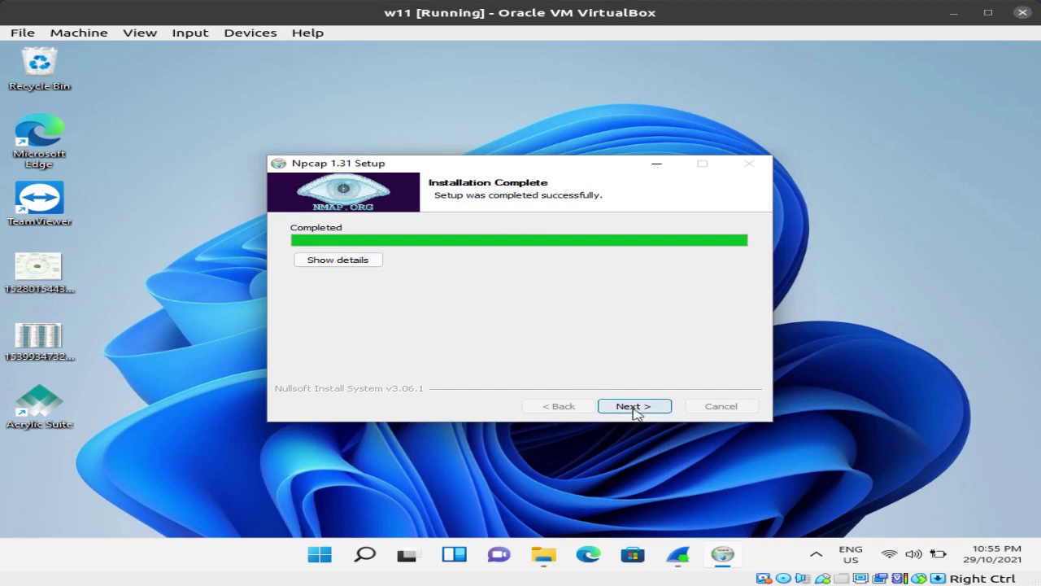
left_click(634, 406)
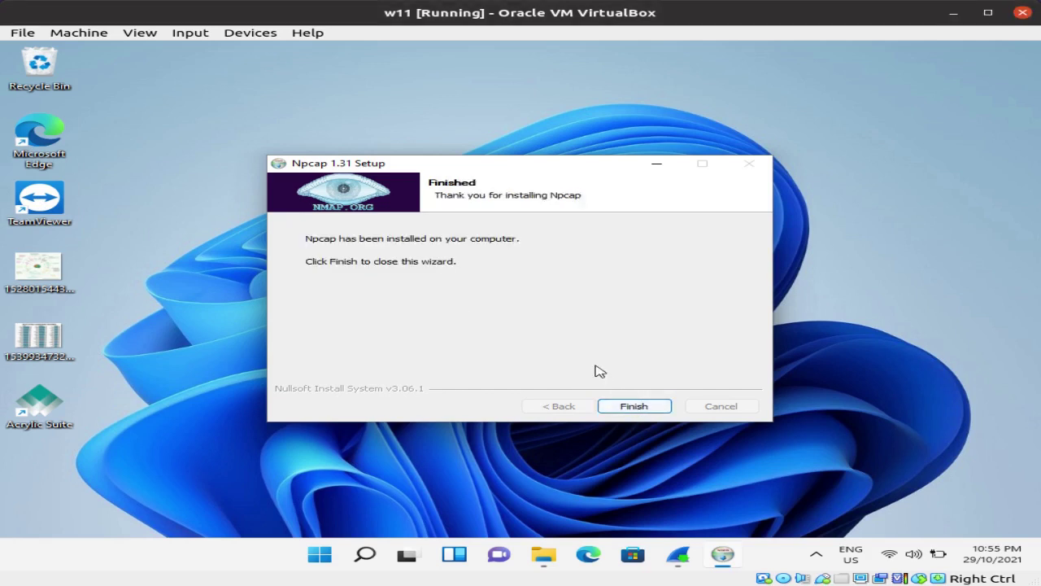
left_click(634, 406)
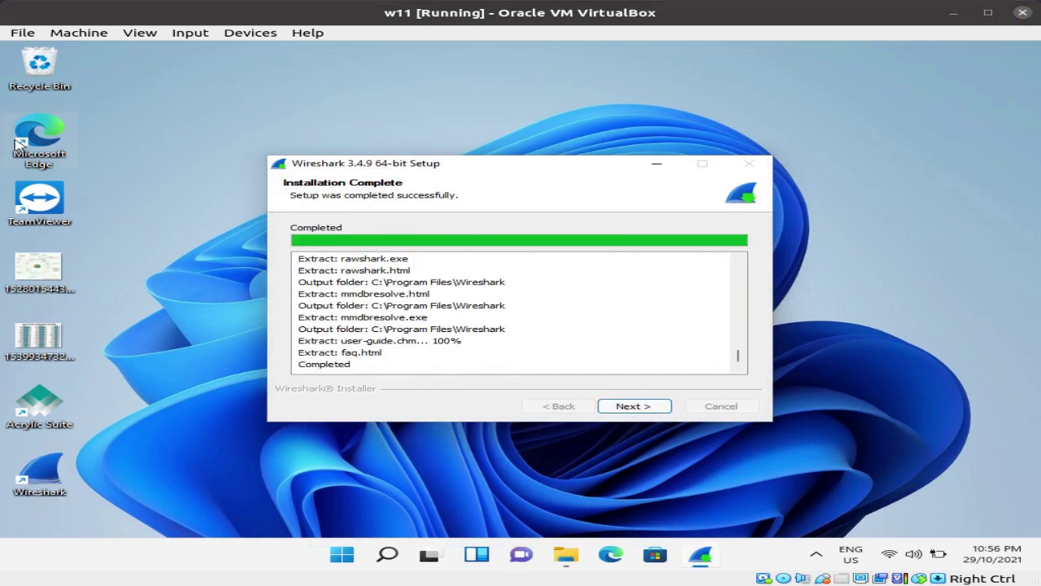
- Finish the Wireshark setup without showing the news, and launch Wireshark from the desktop shortcut
left_click(627, 405)
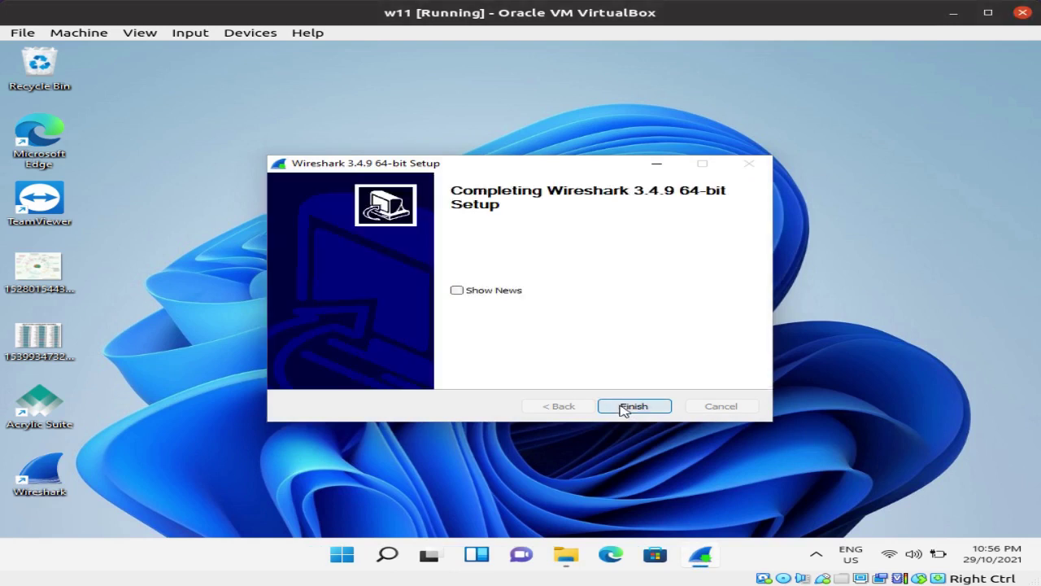
left_click(634, 406)
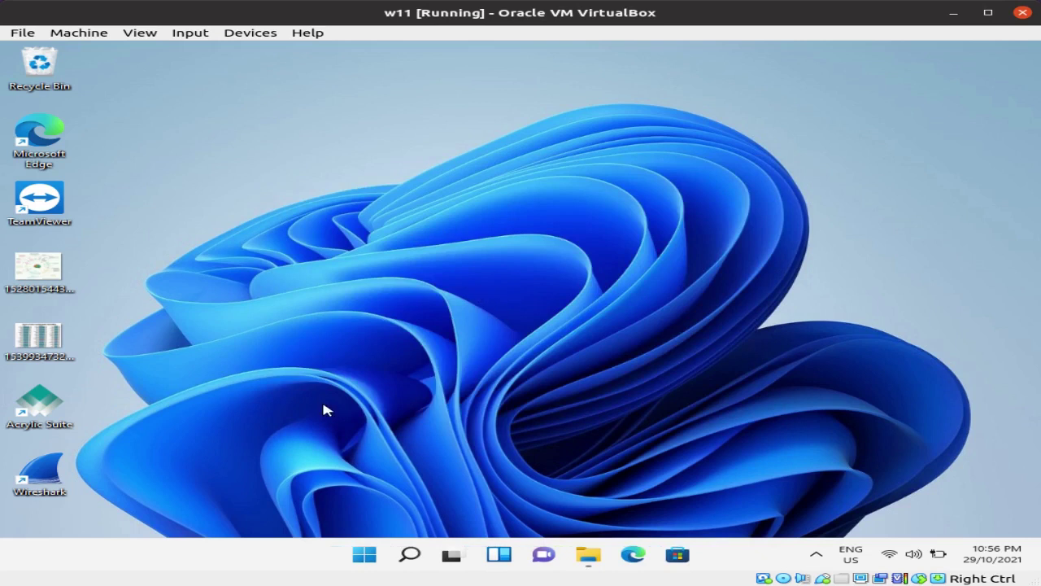
double_click(37, 469)
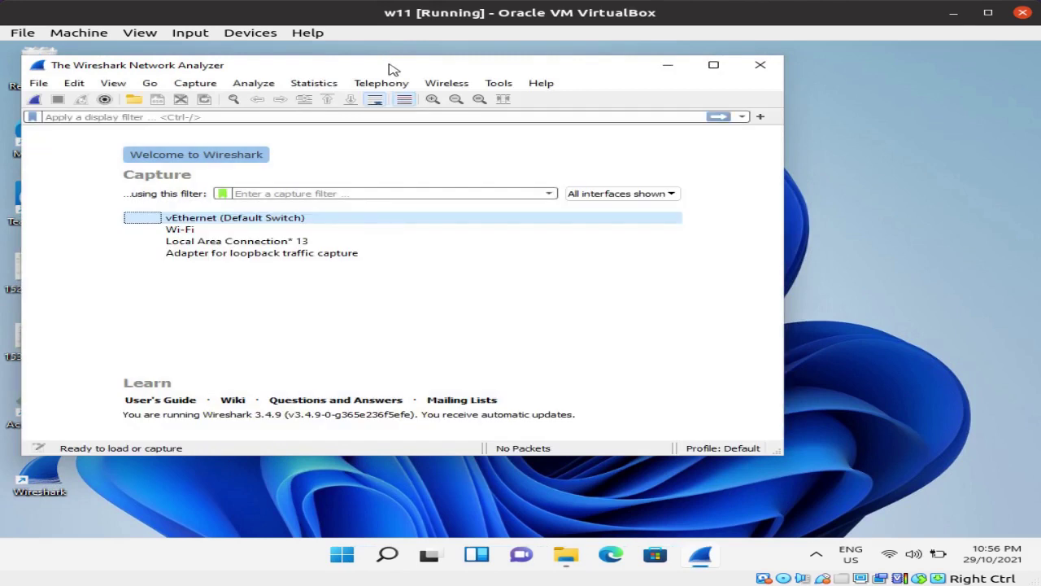
left_click_drag(389, 68, 498, 76)
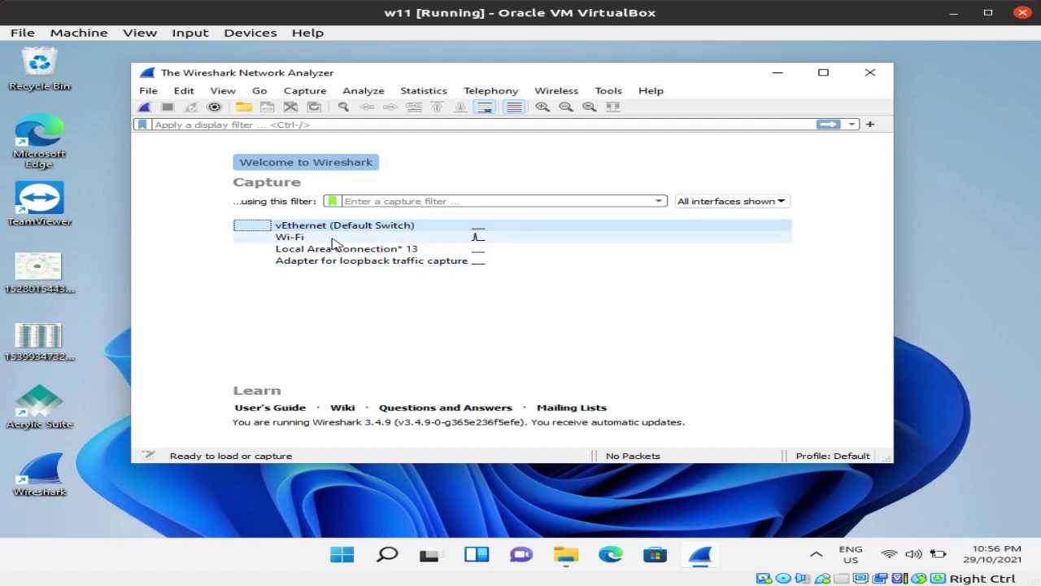
- Examine the Wi-Fi interface's addresses and traffic activity in the list of capture interfaces
mouse_move(332, 241)
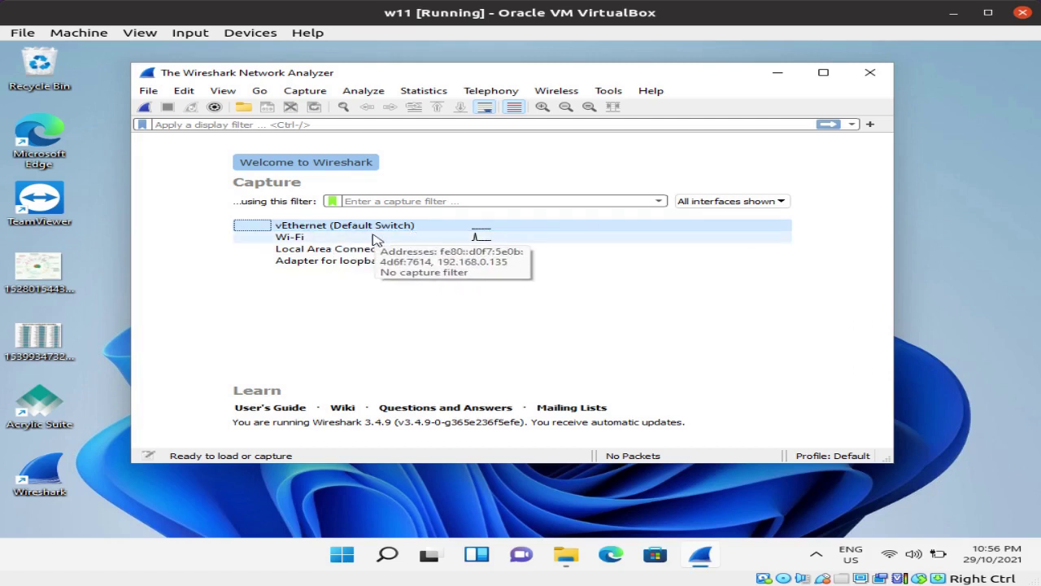
mouse_move(486, 255)
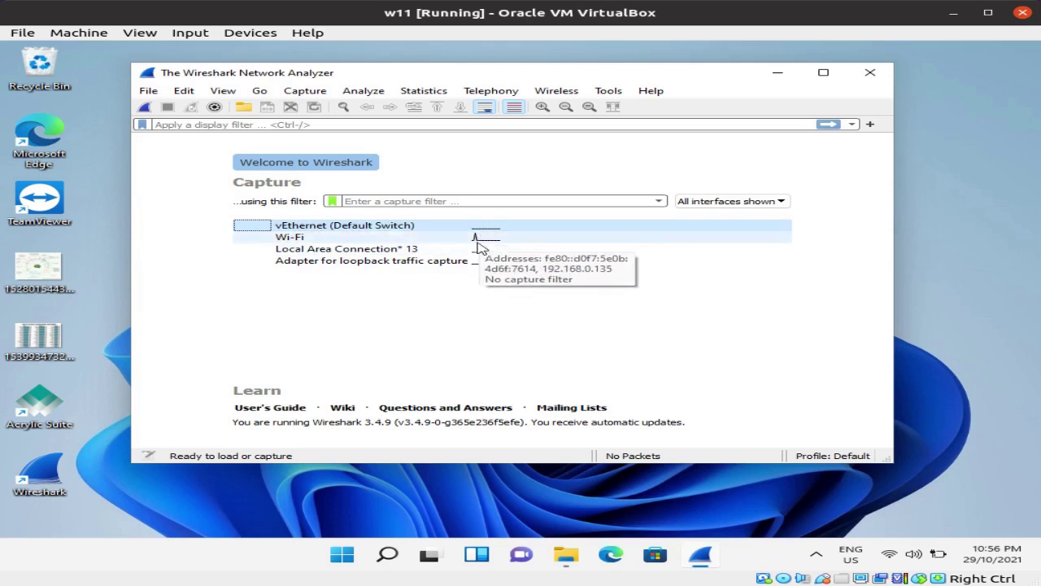
mouse_move(382, 244)
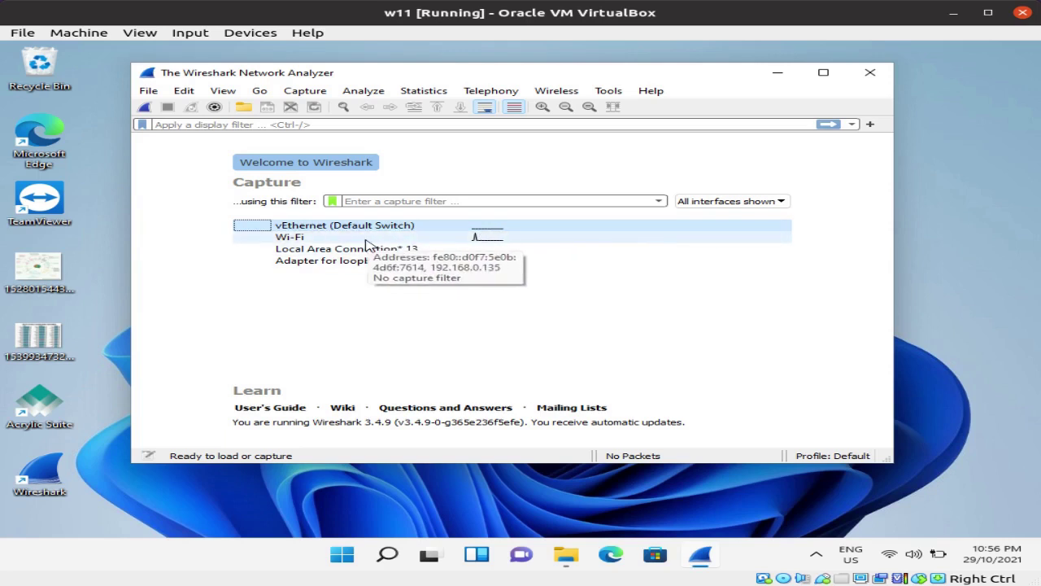
- Capture live traffic on the Wi-Fi interface, inspecting the details of packets 2 and 1 before stopping the capture
left_click(309, 241)
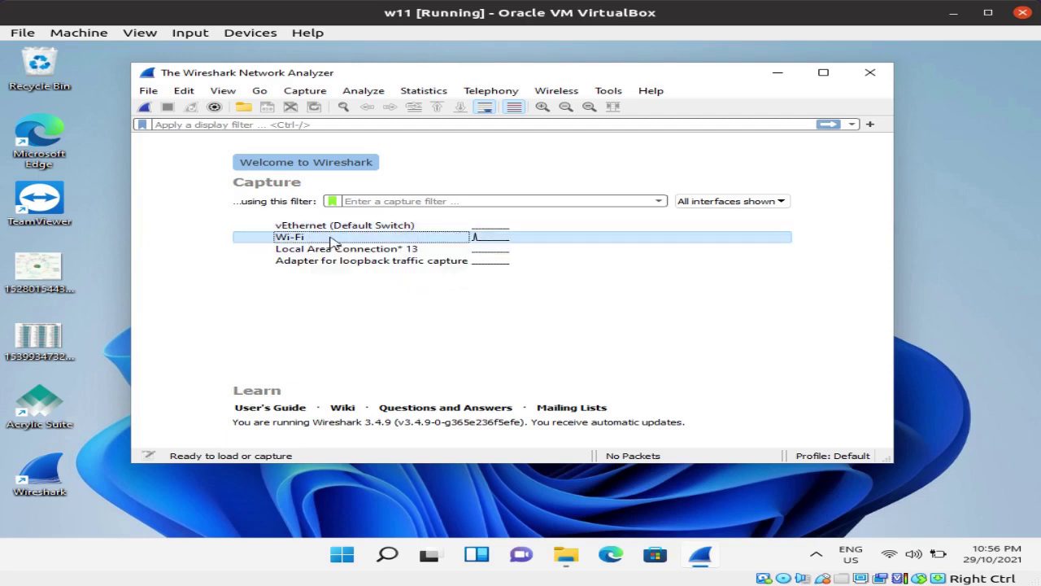
double_click(331, 241)
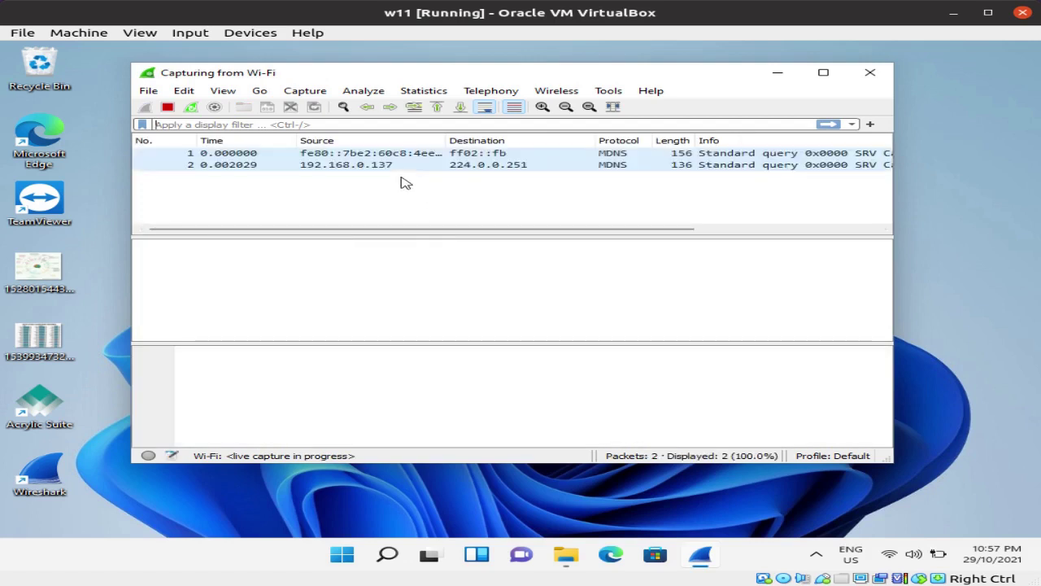
left_click(461, 167)
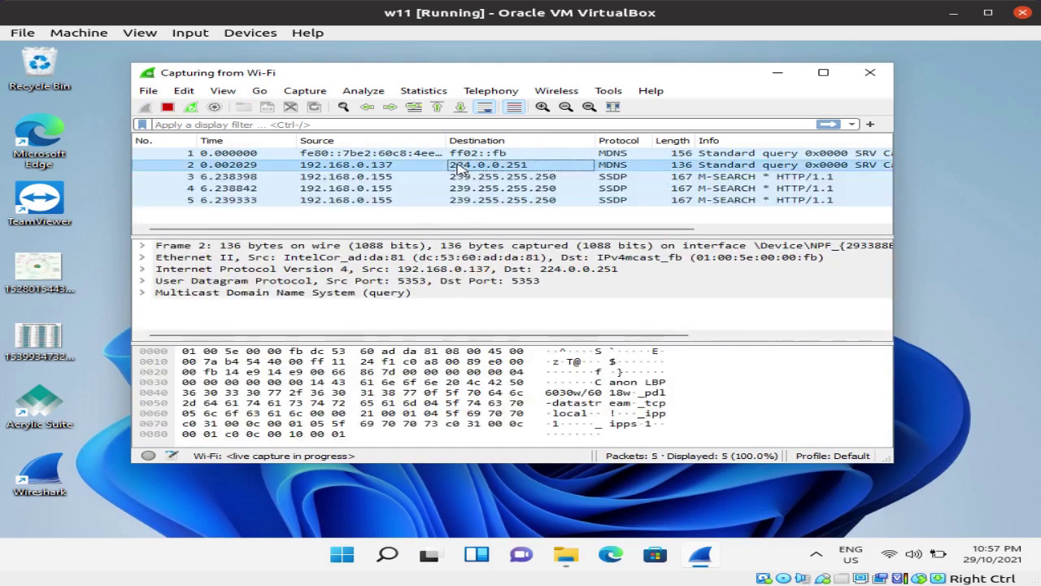
left_click(474, 156)
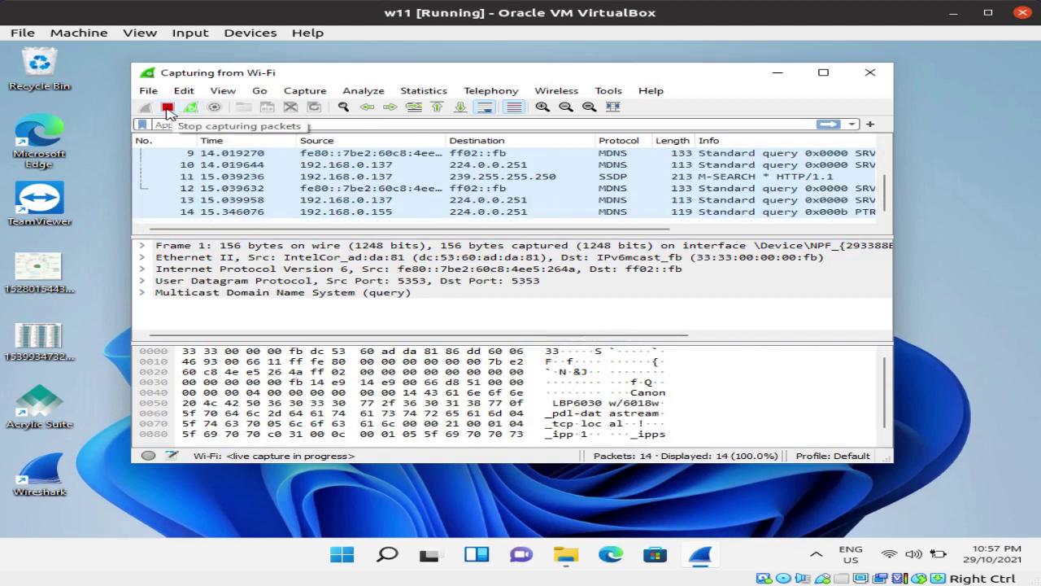
left_click(168, 109)
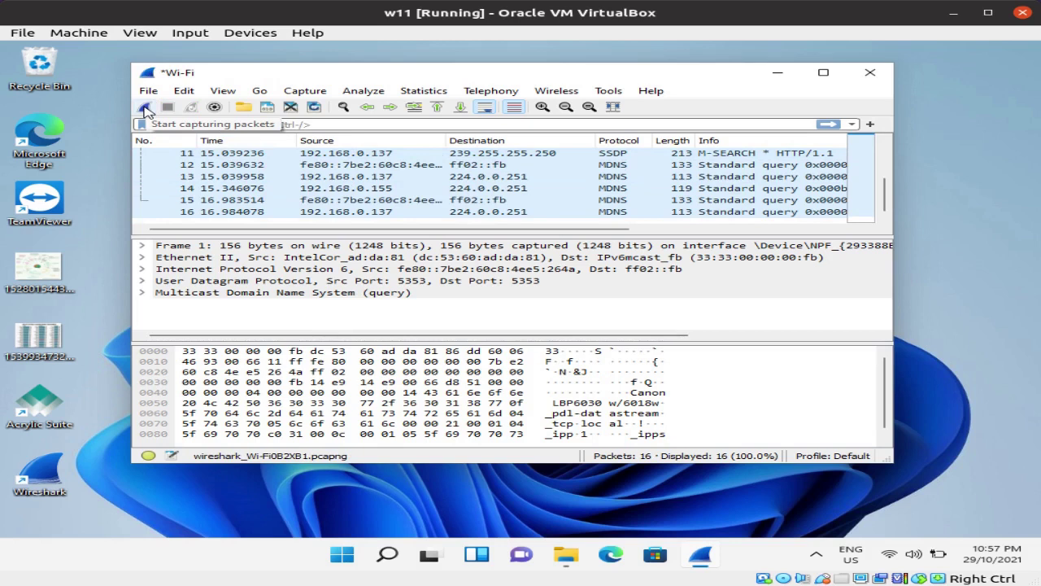
- Start a new Wi-Fi capture without saving the first capture's packets, and stop it after some packets arrive
left_click(145, 109)
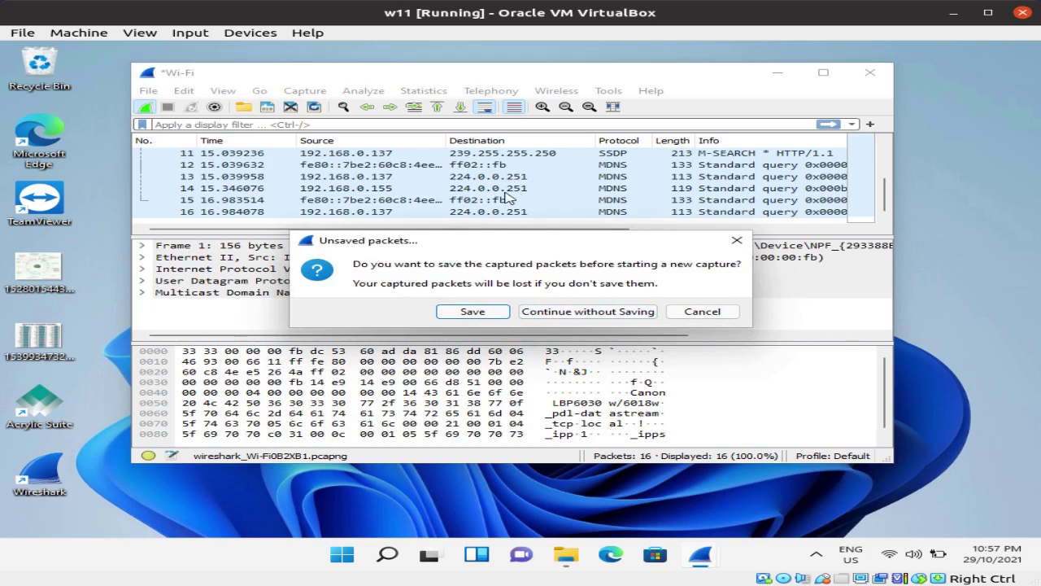
left_click(547, 313)
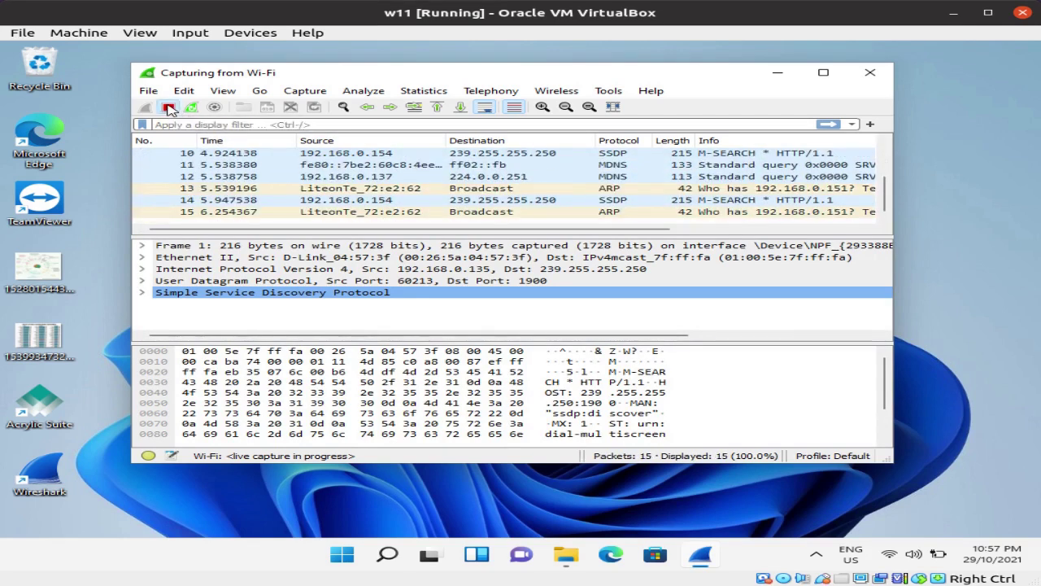
left_click(168, 108)
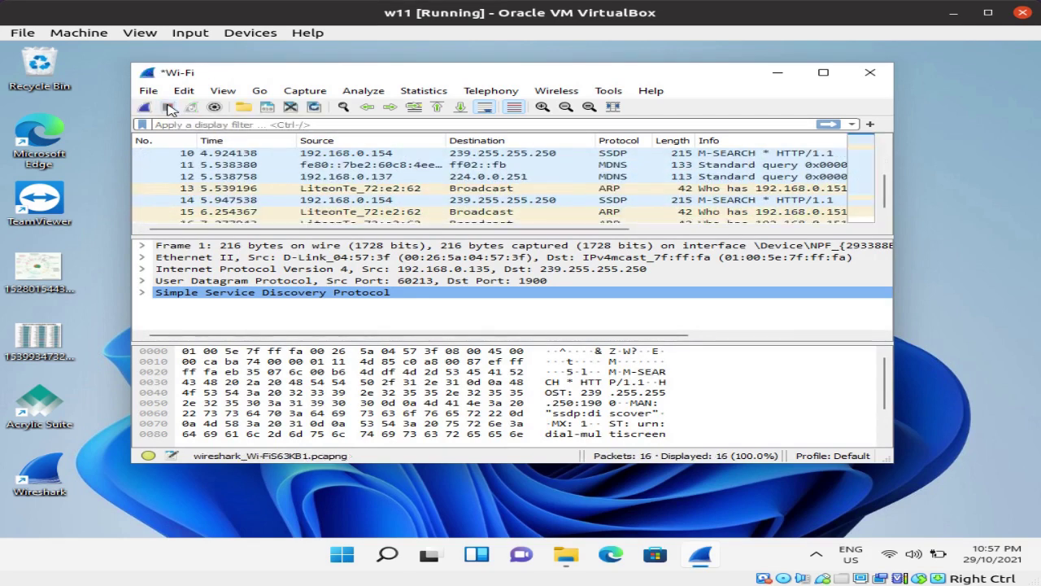
- Discard the second capture's unsaved packets, run another capture on the Wi-Fi interface, and stop it
left_click(318, 92)
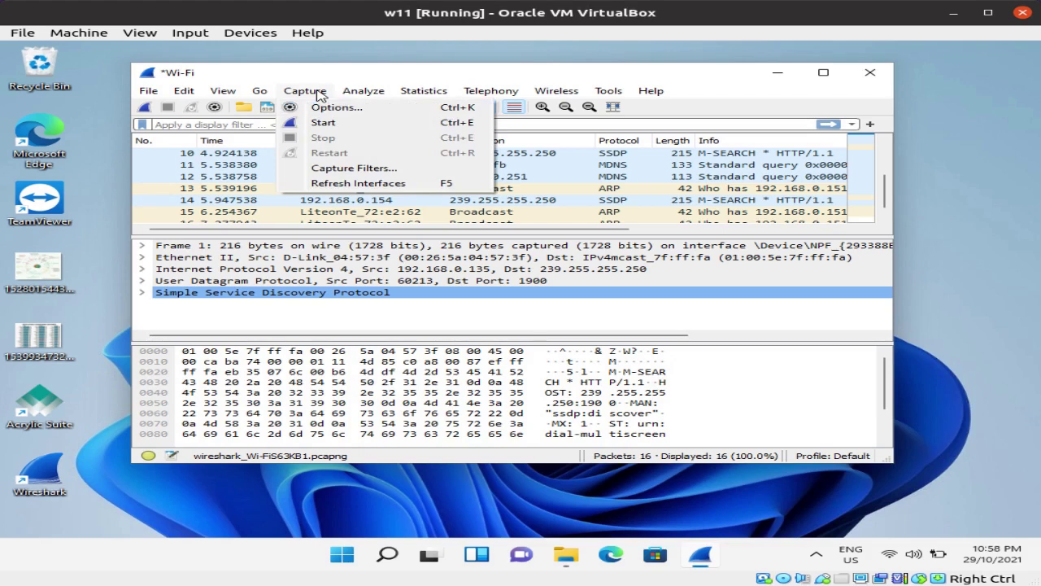
left_click(328, 123)
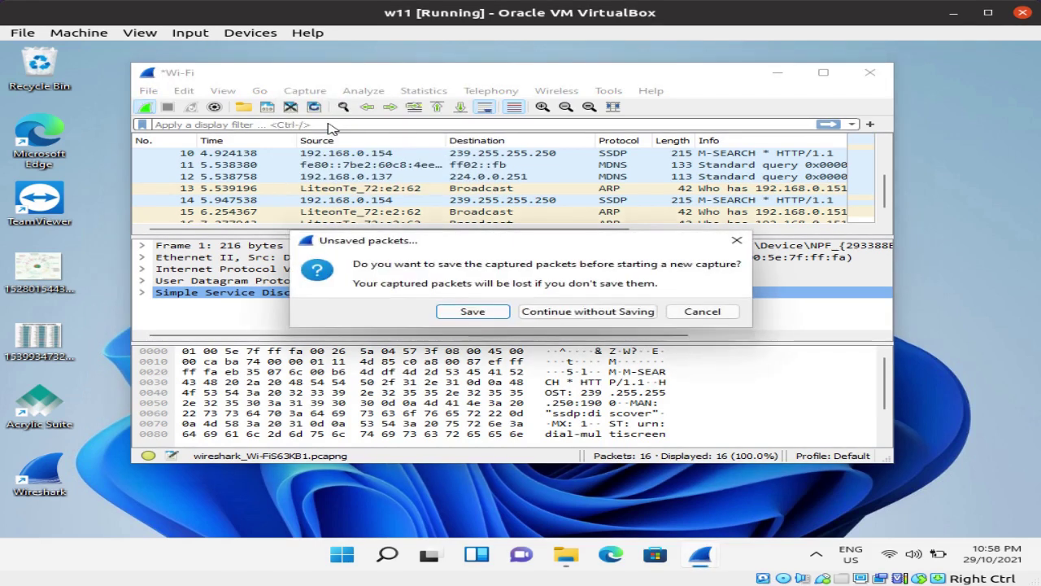
left_click(575, 312)
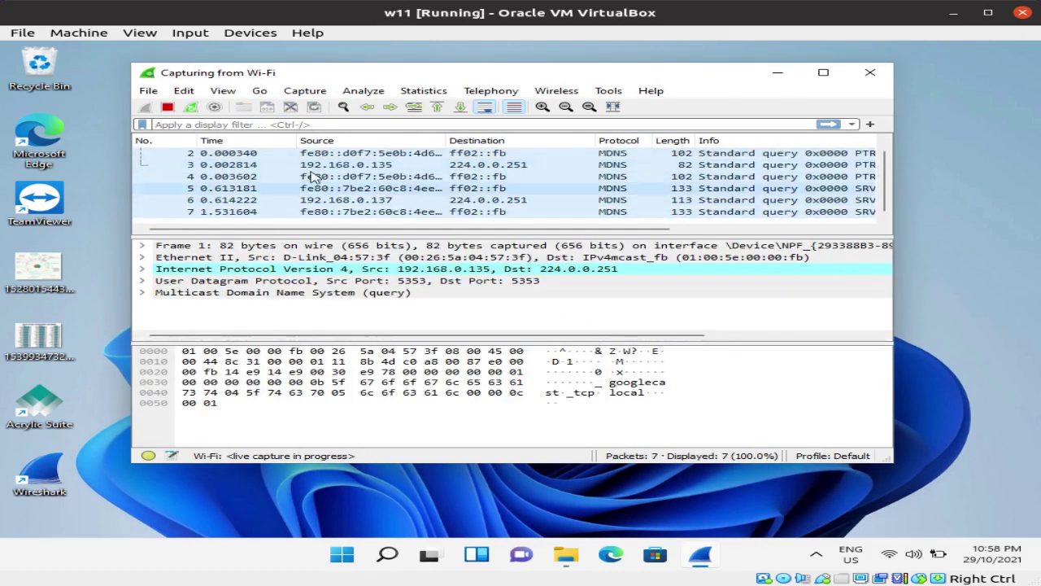
left_click(167, 107)
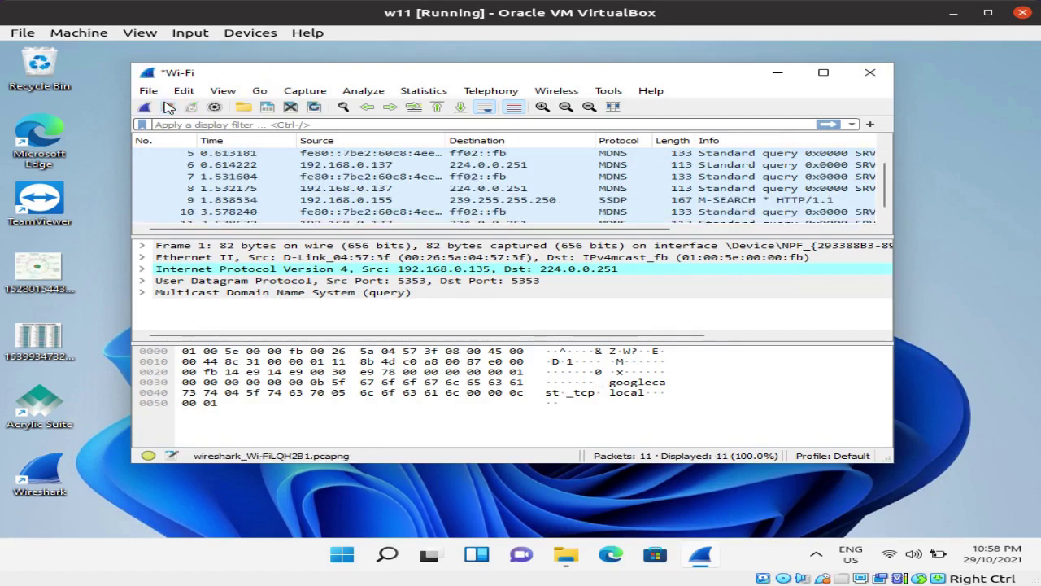